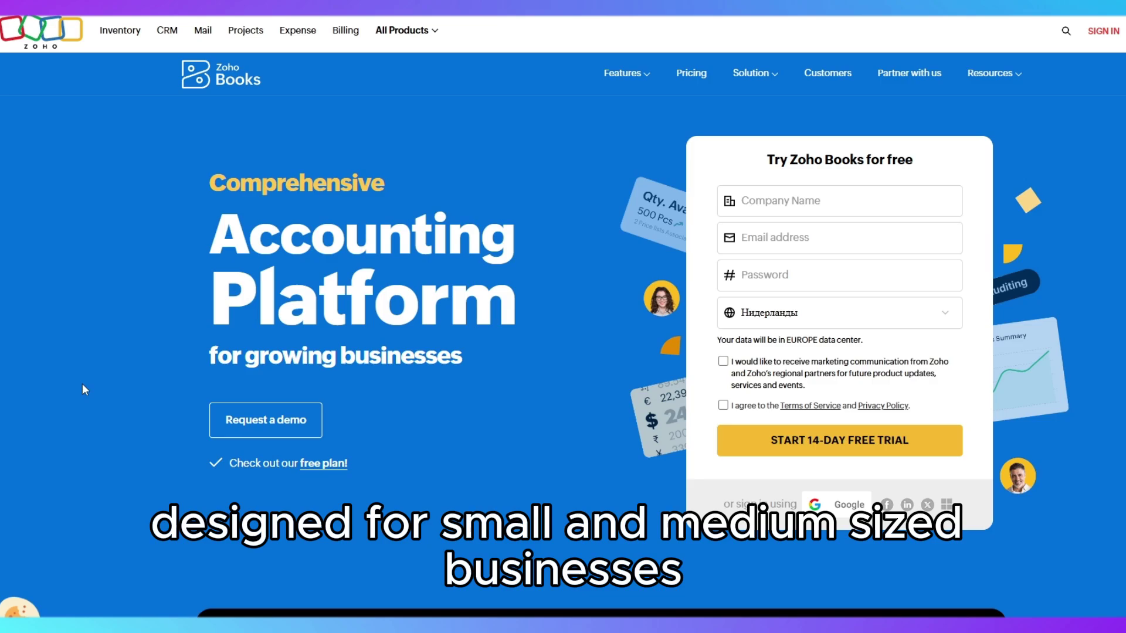
{"action": "scroll", "coordinate": [82, 390], "scroll_direction": "down", "scroll_amount": 5}
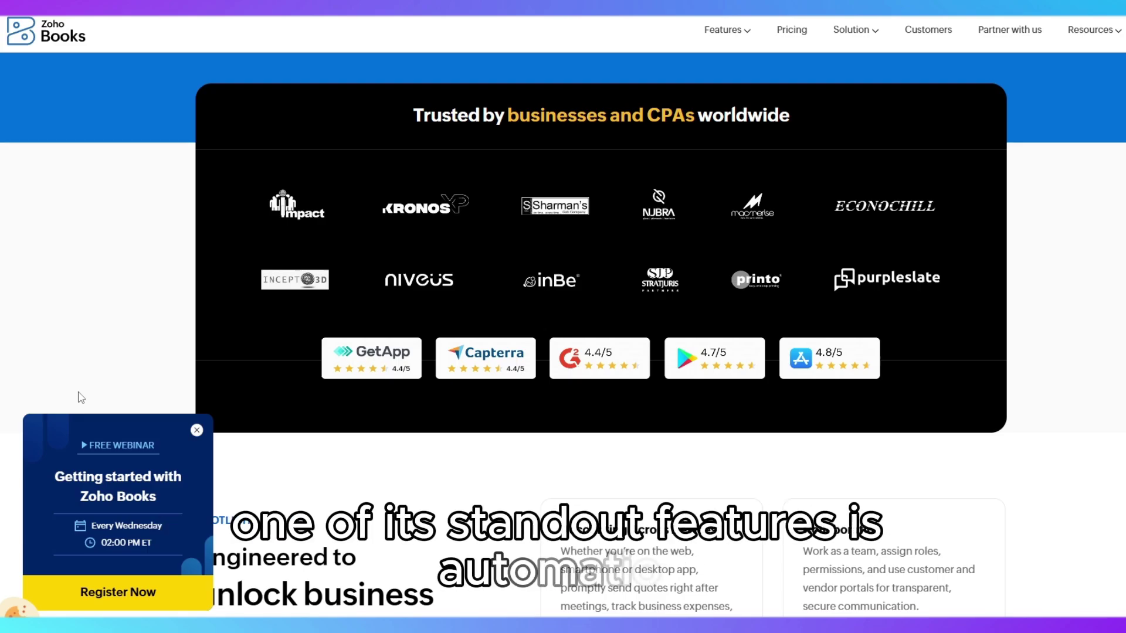
{"action": "scroll", "coordinate": [89, 396], "scroll_direction": "down", "scroll_amount": 5}
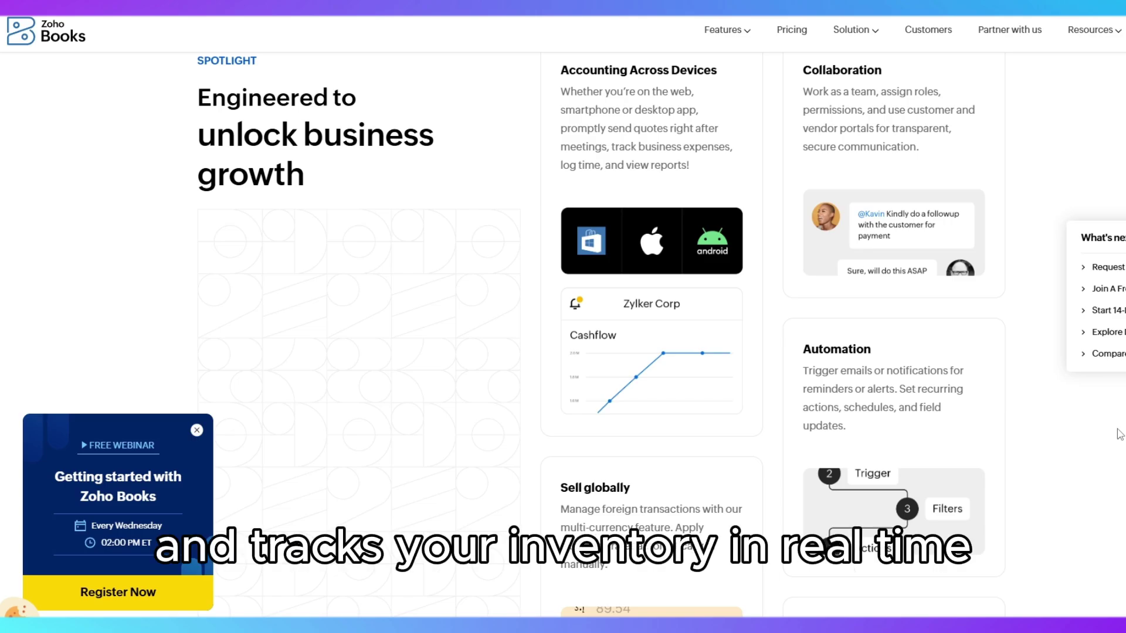
{"action": "scroll", "coordinate": [1119, 433], "scroll_direction": "down", "scroll_amount": 3}
{"action": "scroll", "coordinate": [1119, 434], "scroll_direction": "down", "scroll_amount": 1}
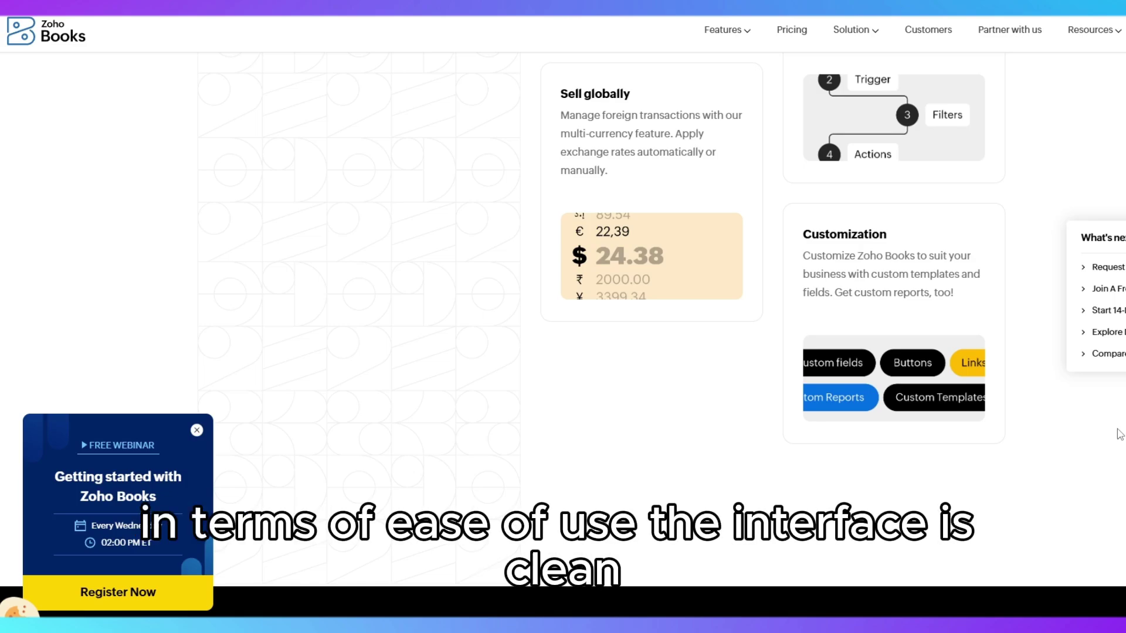
{"action": "scroll", "coordinate": [1120, 434], "scroll_direction": "down", "scroll_amount": 5}
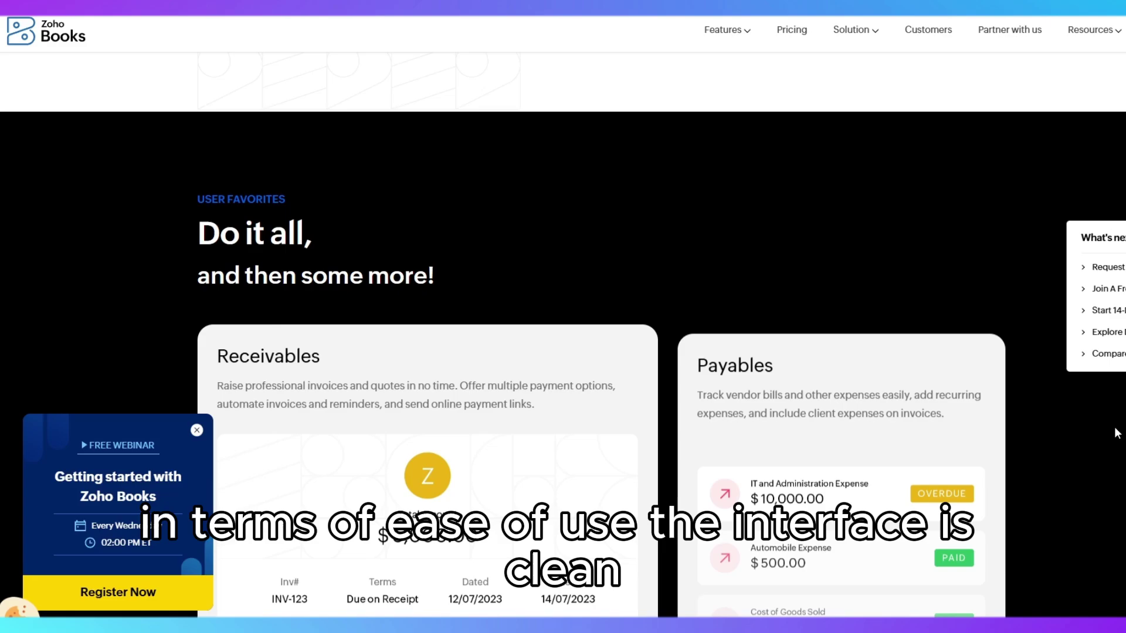
{"action": "scroll", "coordinate": [1118, 433], "scroll_direction": "down", "scroll_amount": 1}
{"action": "scroll", "coordinate": [1117, 432], "scroll_direction": "down", "scroll_amount": 1}
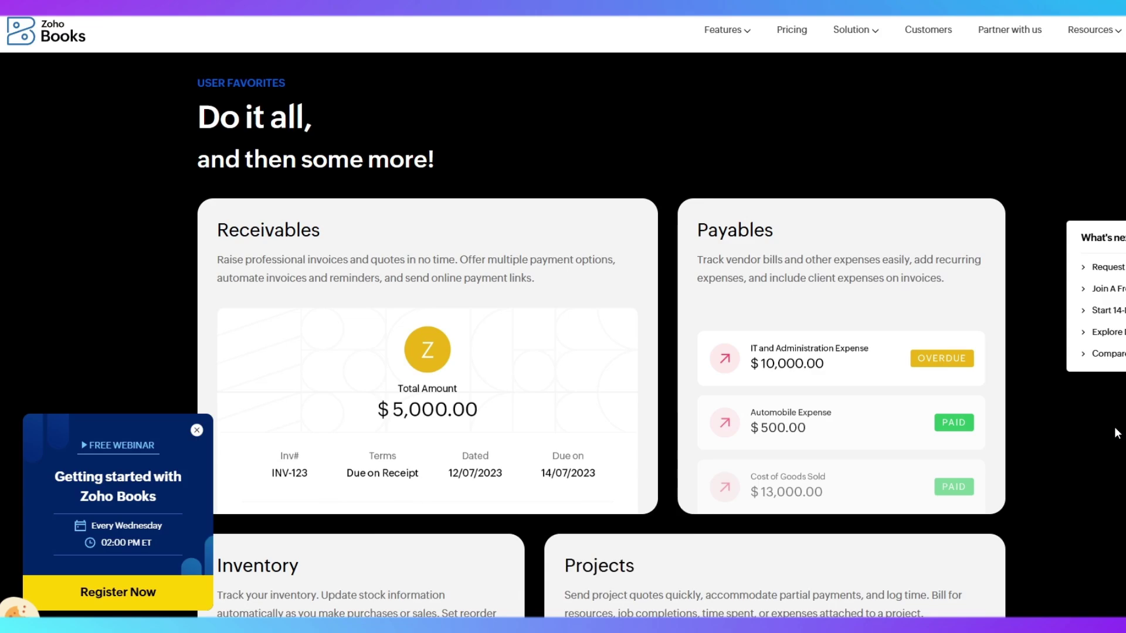
{"action": "scroll", "coordinate": [1115, 434], "scroll_direction": "down", "scroll_amount": 3}
{"action": "scroll", "coordinate": [1115, 434], "scroll_direction": "down", "scroll_amount": 1}
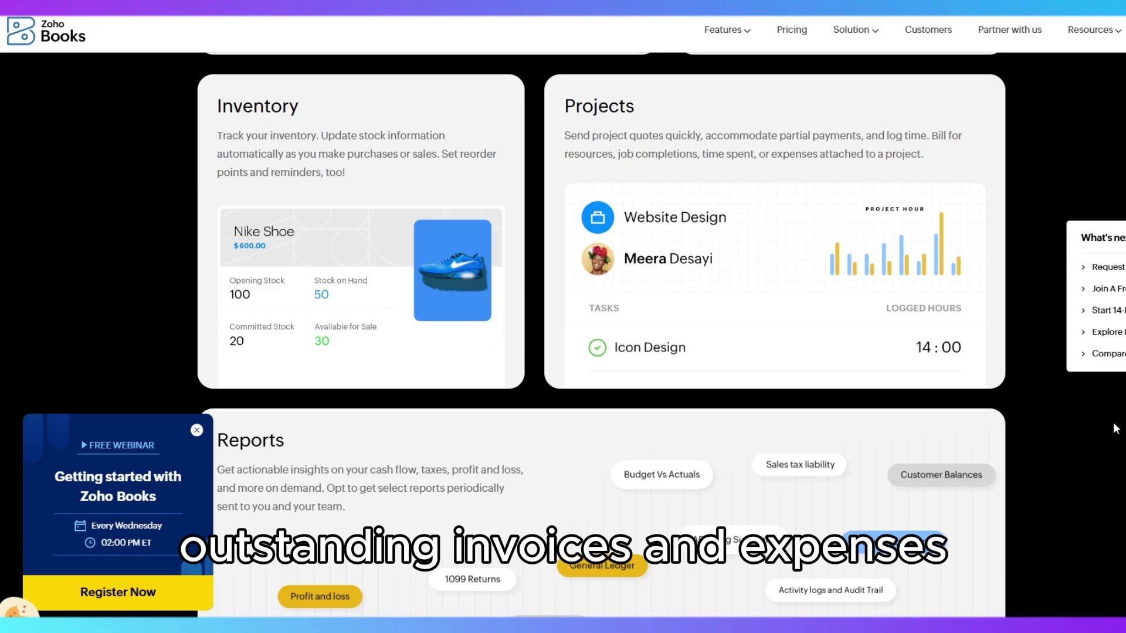
{"action": "scroll", "coordinate": [1113, 424], "scroll_direction": "down", "scroll_amount": 3}
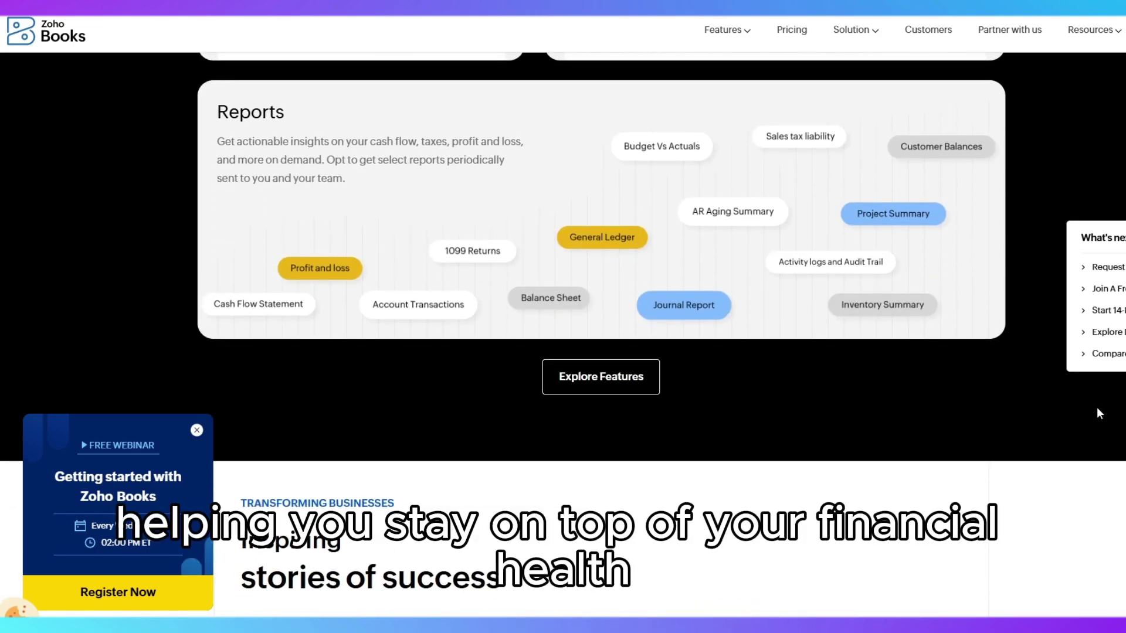
{"action": "scroll", "coordinate": [1098, 413], "scroll_direction": "down", "scroll_amount": 3}
{"action": "scroll", "coordinate": [1096, 413], "scroll_direction": "down", "scroll_amount": 1}
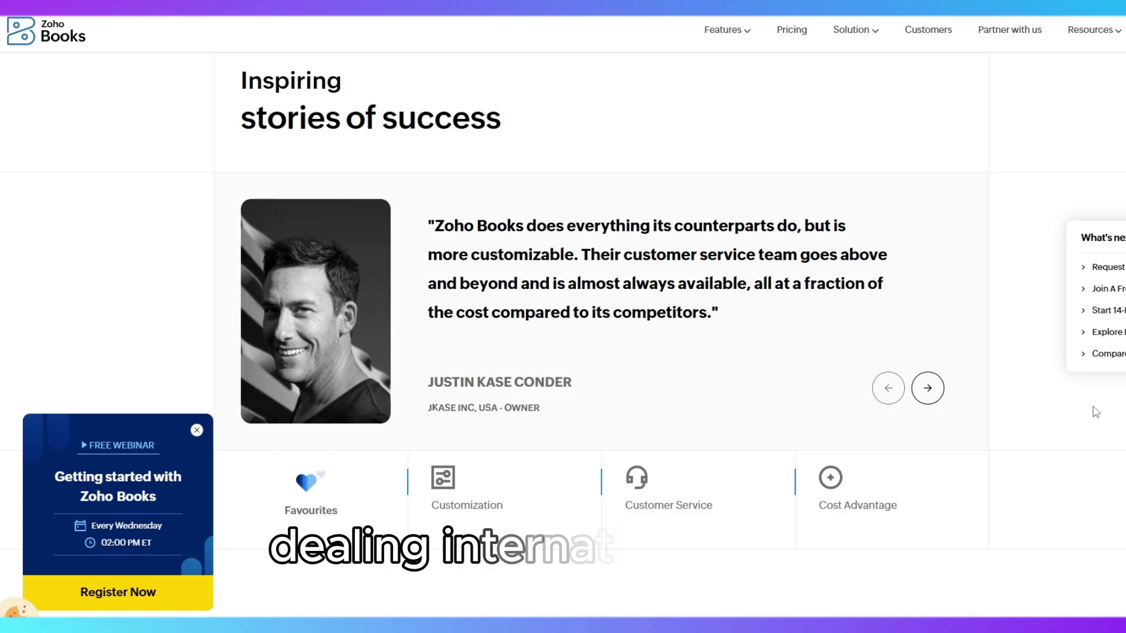
{"action": "scroll", "coordinate": [1095, 412], "scroll_direction": "down", "scroll_amount": 3}
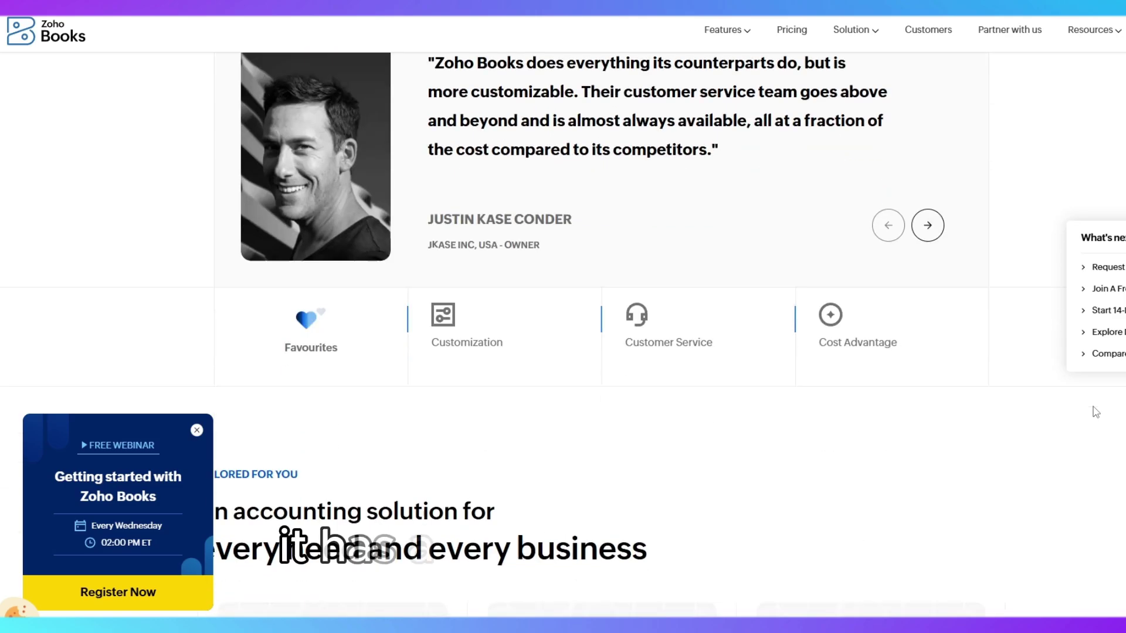
{"action": "scroll", "coordinate": [1095, 411], "scroll_direction": "down", "scroll_amount": 2}
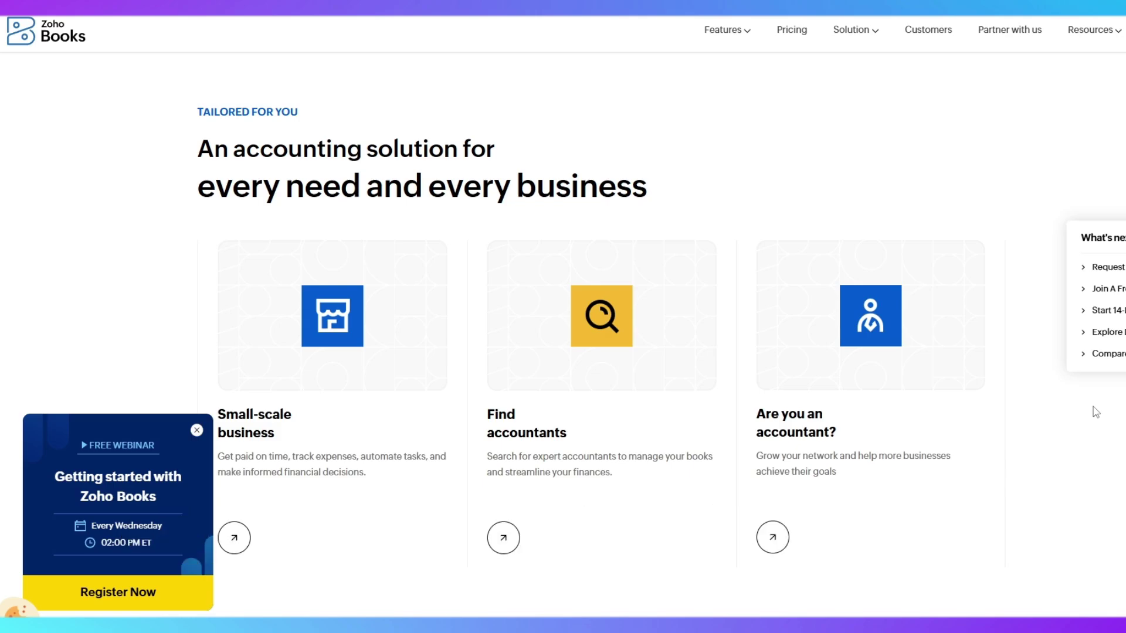
{"action": "scroll", "coordinate": [1095, 412], "scroll_direction": "down", "scroll_amount": 5}
{"action": "scroll", "coordinate": [1095, 411], "scroll_direction": "down", "scroll_amount": 3}
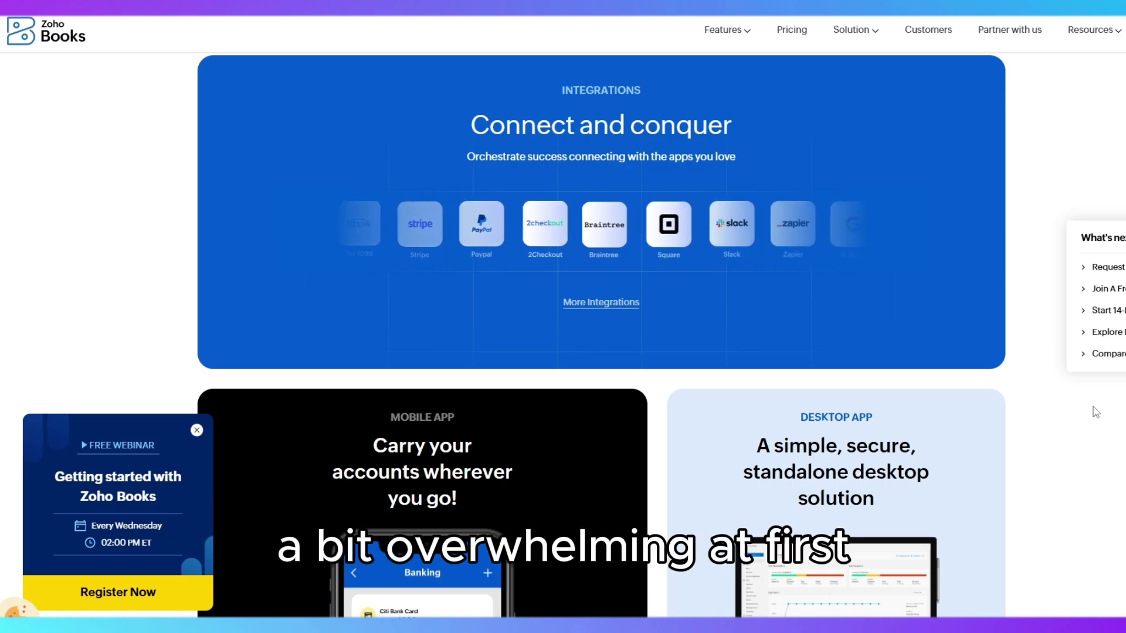
{"action": "scroll", "coordinate": [1090, 406], "scroll_direction": "down", "scroll_amount": 5}
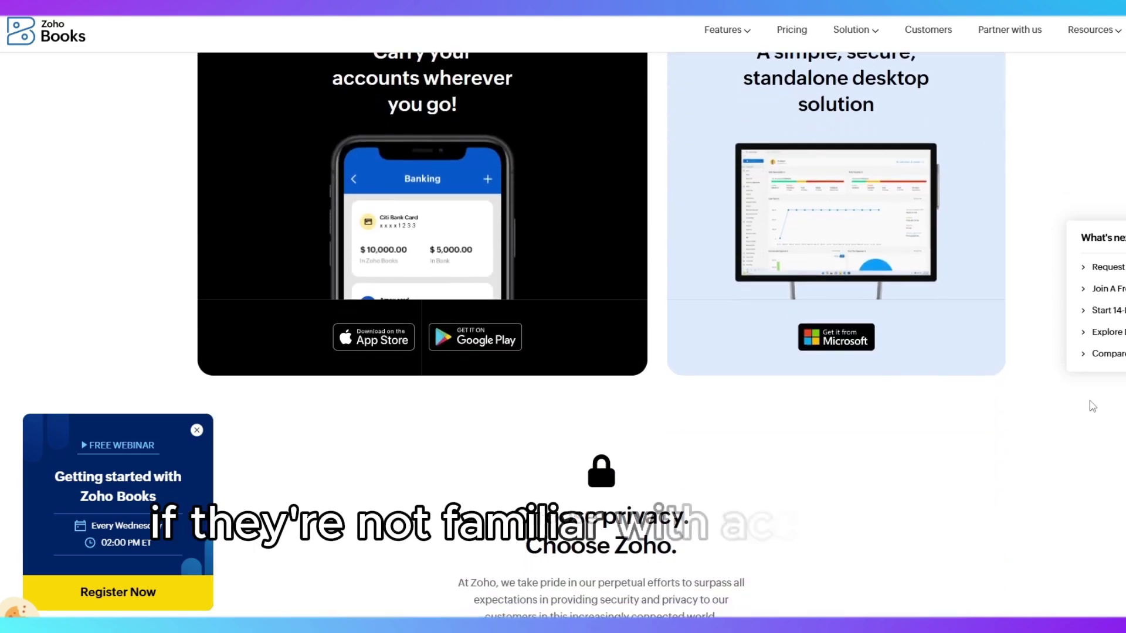
{"action": "scroll", "coordinate": [1090, 406], "scroll_direction": "down", "scroll_amount": 4}
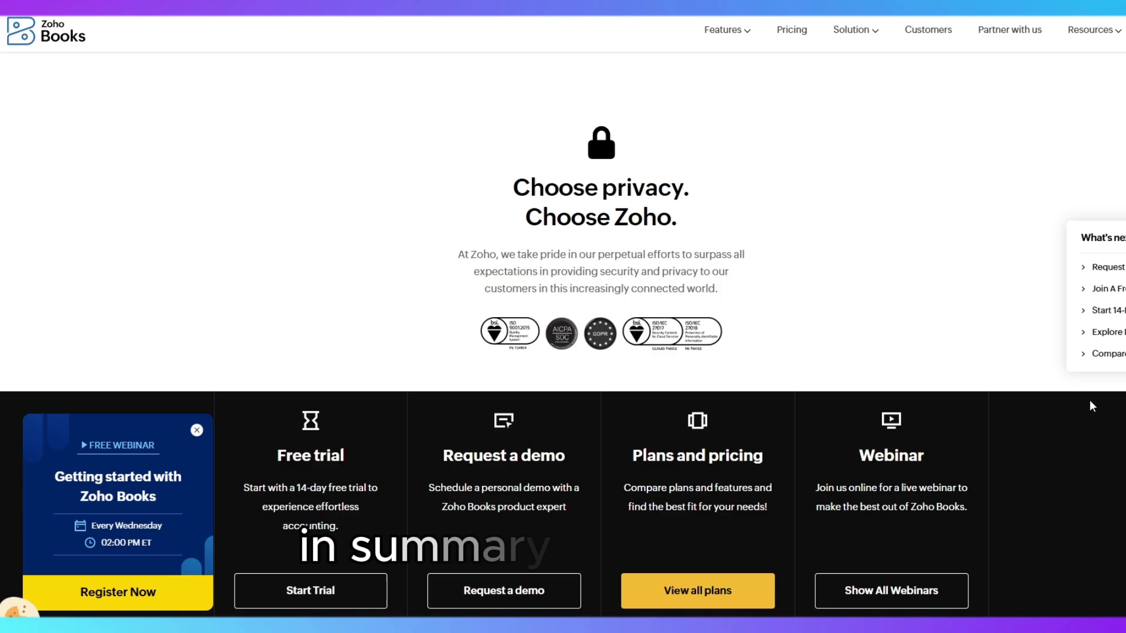
{"action": "scroll", "coordinate": [971, 342], "scroll_direction": "down", "scroll_amount": 5}
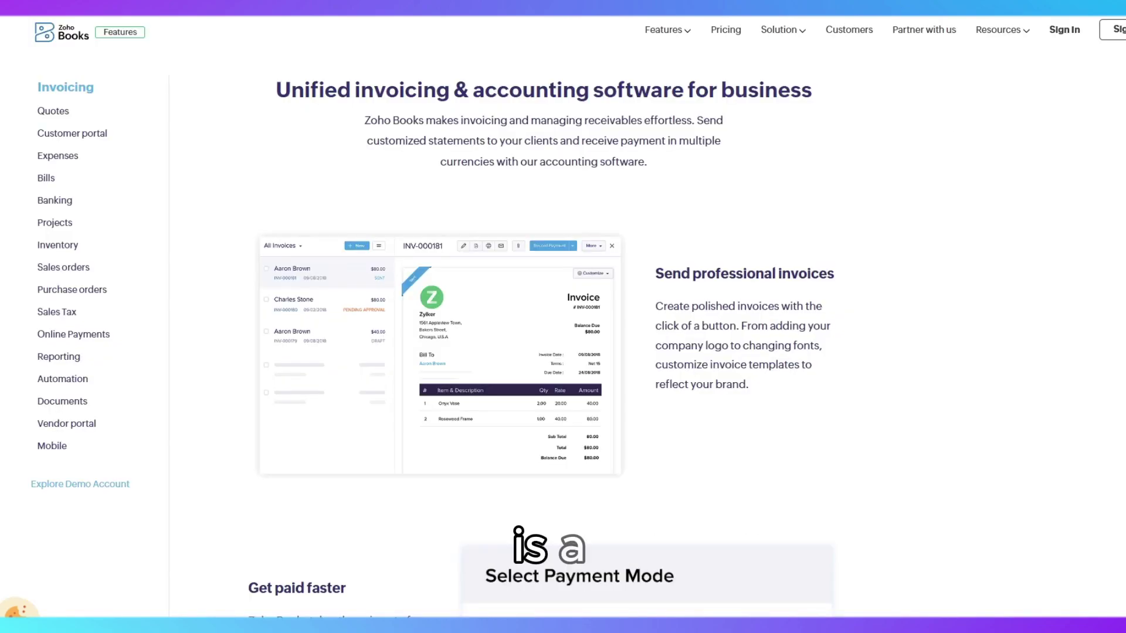
{"action": "scroll", "coordinate": [563, 352], "scroll_direction": "down", "scroll_amount": 3}
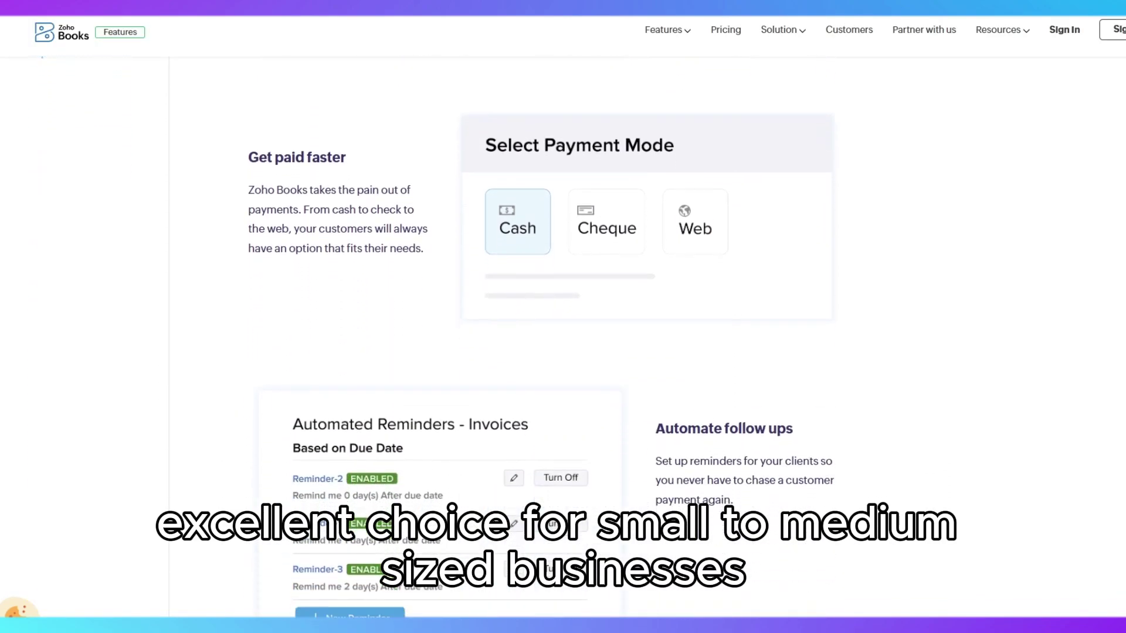
{"action": "scroll", "coordinate": [563, 352], "scroll_direction": "down", "scroll_amount": 1}
{"action": "scroll", "coordinate": [563, 352], "scroll_direction": "down", "scroll_amount": 1}
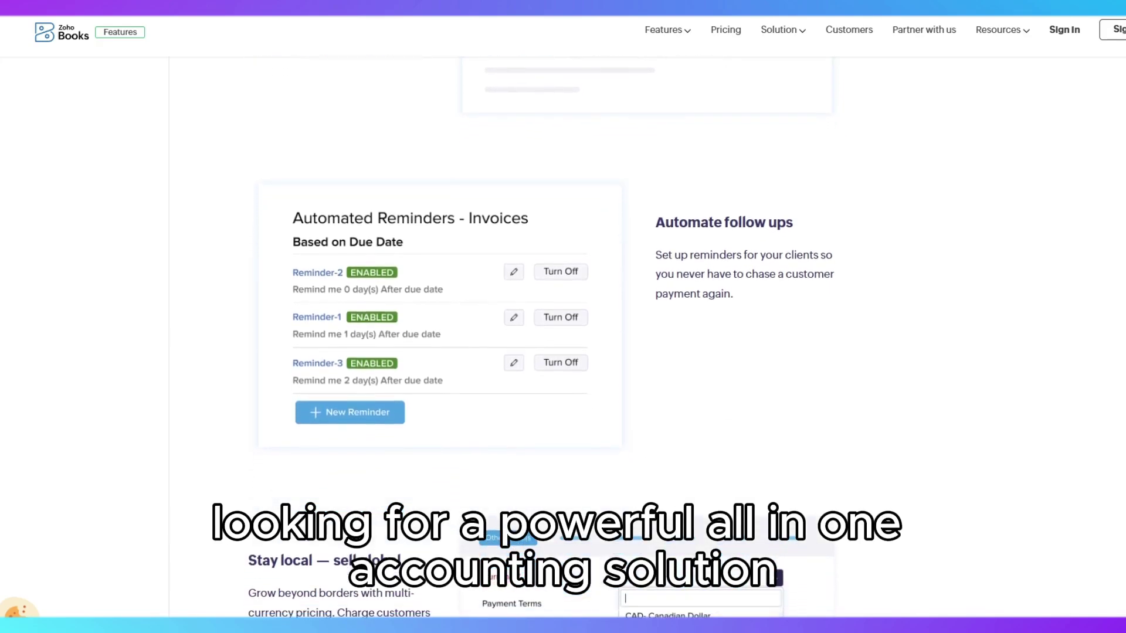
{"action": "scroll", "coordinate": [564, 352], "scroll_direction": "down", "scroll_amount": 1}
{"action": "scroll", "coordinate": [563, 351], "scroll_direction": "down", "scroll_amount": 1}
{"action": "scroll", "coordinate": [562, 352], "scroll_direction": "down", "scroll_amount": 1}
{"action": "scroll", "coordinate": [563, 351], "scroll_direction": "down", "scroll_amount": 1}
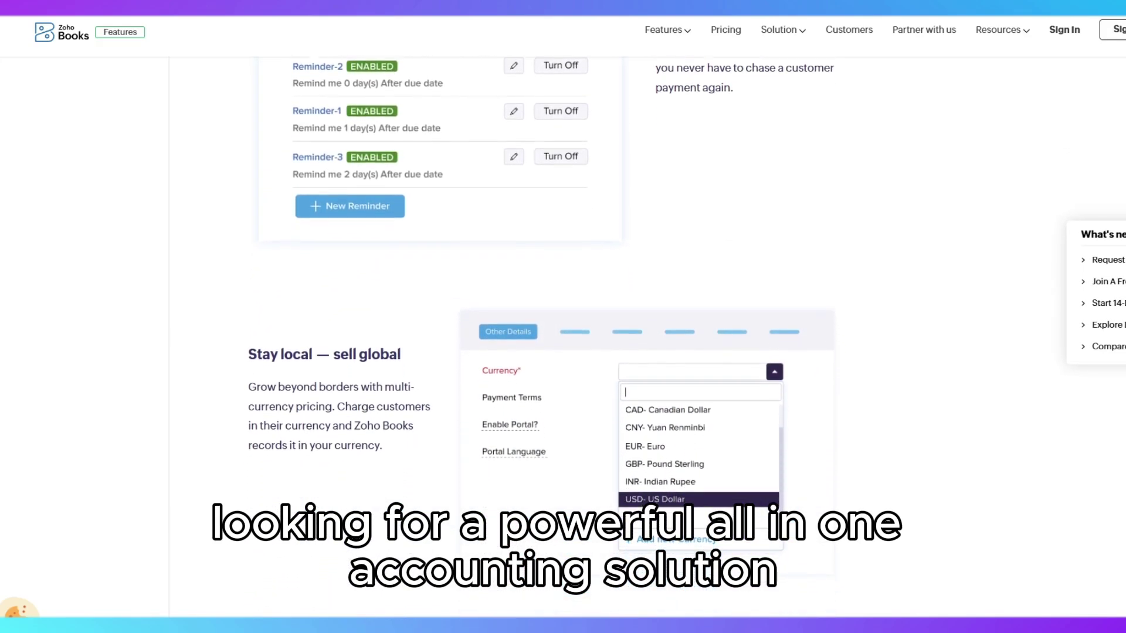
{"action": "scroll", "coordinate": [563, 352], "scroll_direction": "down", "scroll_amount": 2}
{"action": "scroll", "coordinate": [563, 352], "scroll_direction": "down", "scroll_amount": 1}
{"action": "scroll", "coordinate": [563, 353], "scroll_direction": "down", "scroll_amount": 1}
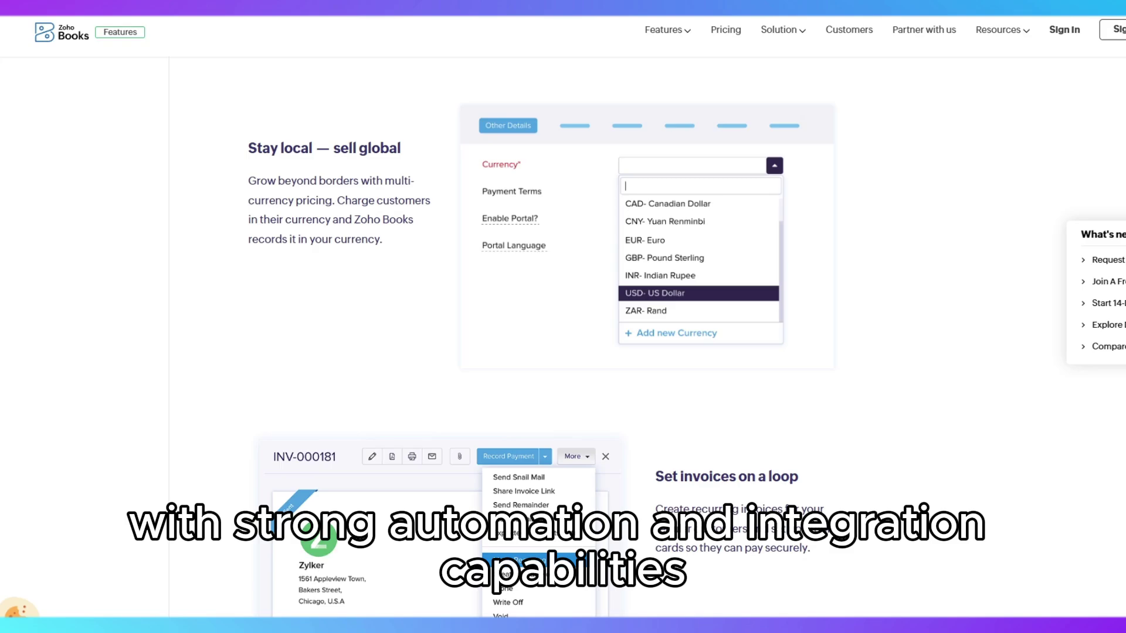
{"action": "scroll", "coordinate": [564, 353], "scroll_direction": "down", "scroll_amount": 1}
{"action": "scroll", "coordinate": [563, 352], "scroll_direction": "down", "scroll_amount": 1}
{"action": "scroll", "coordinate": [563, 352], "scroll_direction": "down", "scroll_amount": 1}
{"action": "scroll", "coordinate": [563, 352], "scroll_direction": "down", "scroll_amount": 1}
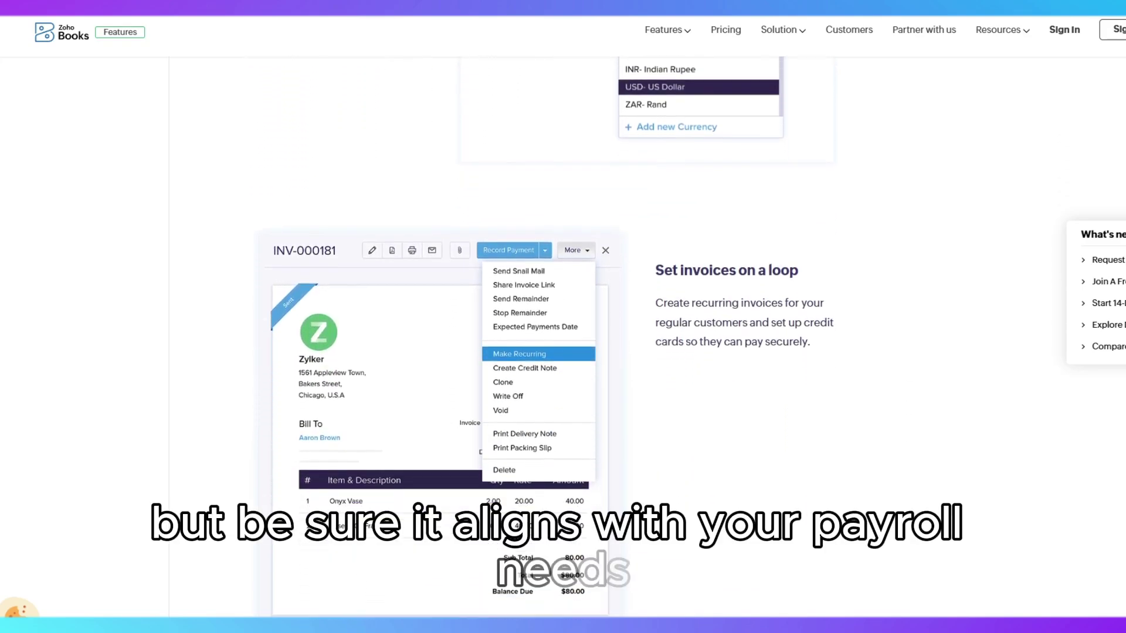
{"action": "scroll", "coordinate": [563, 352], "scroll_direction": "down", "scroll_amount": 1}
{"action": "scroll", "coordinate": [564, 352], "scroll_direction": "down", "scroll_amount": 1}
{"action": "scroll", "coordinate": [563, 351], "scroll_direction": "down", "scroll_amount": 1}
{"action": "scroll", "coordinate": [563, 351], "scroll_direction": "down", "scroll_amount": 1}
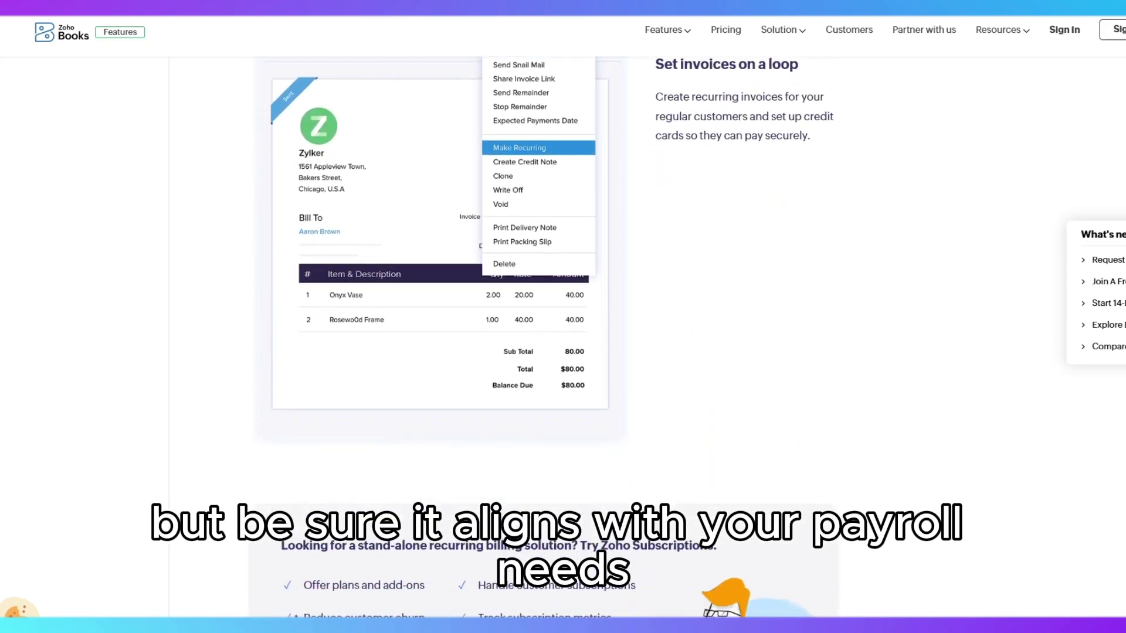
{"action": "scroll", "coordinate": [563, 352], "scroll_direction": "down", "scroll_amount": 1}
{"action": "scroll", "coordinate": [563, 351], "scroll_direction": "down", "scroll_amount": 1}
{"action": "scroll", "coordinate": [562, 352], "scroll_direction": "down", "scroll_amount": 1}
{"action": "scroll", "coordinate": [562, 352], "scroll_direction": "down", "scroll_amount": 1}
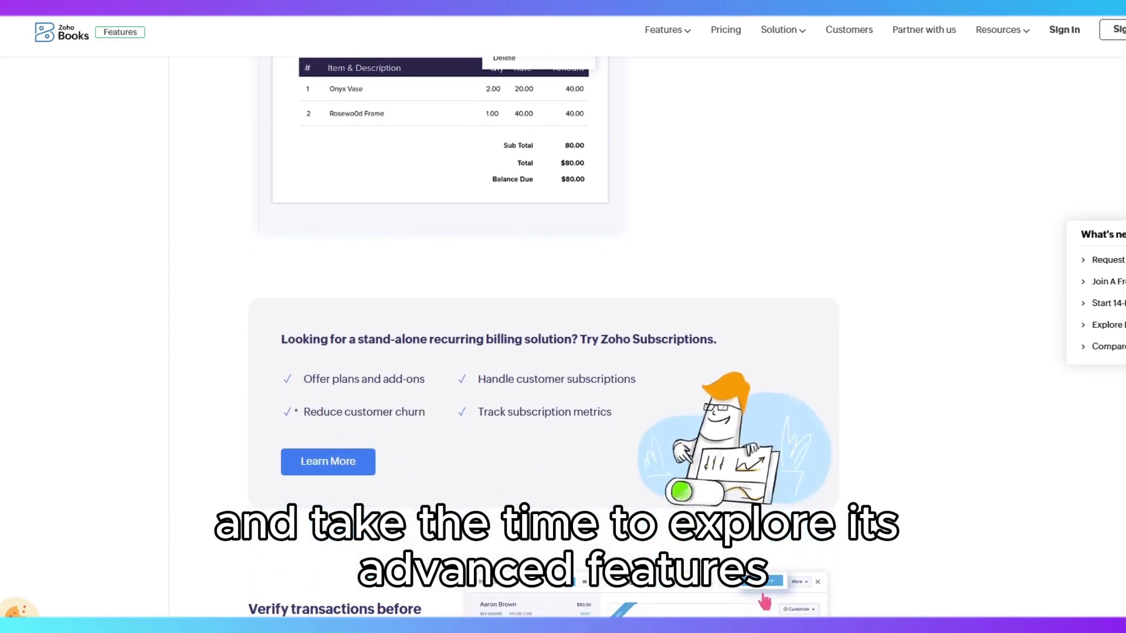
{"action": "scroll", "coordinate": [563, 352], "scroll_direction": "down", "scroll_amount": 1}
{"action": "scroll", "coordinate": [563, 352], "scroll_direction": "down", "scroll_amount": 1}
{"action": "scroll", "coordinate": [563, 352], "scroll_direction": "down", "scroll_amount": 1}
{"action": "scroll", "coordinate": [563, 352], "scroll_direction": "down", "scroll_amount": 1}
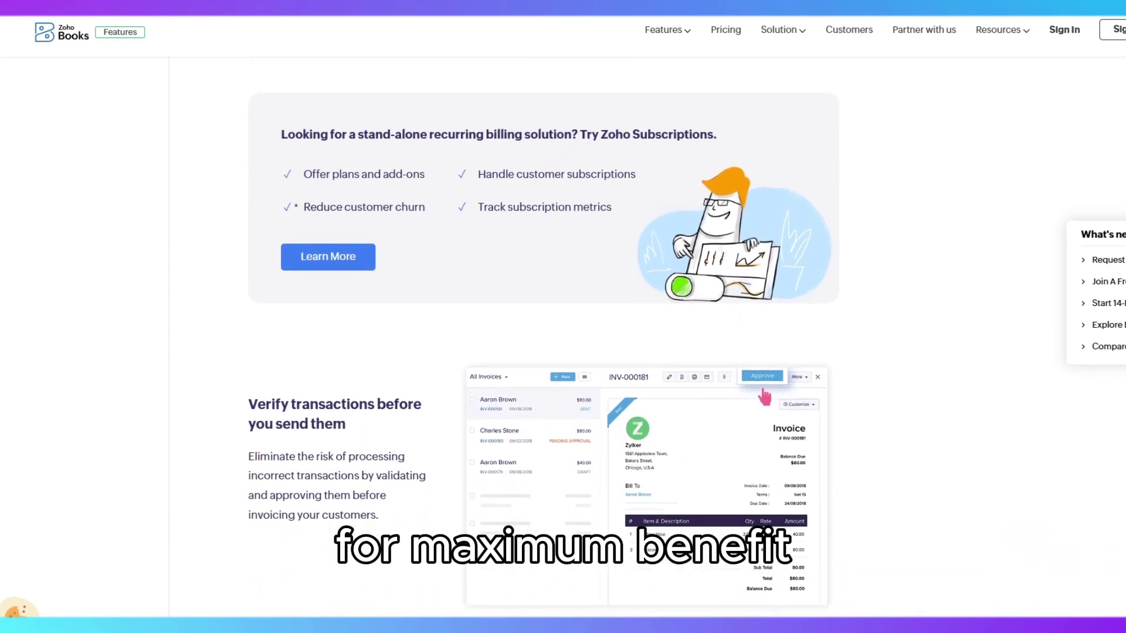